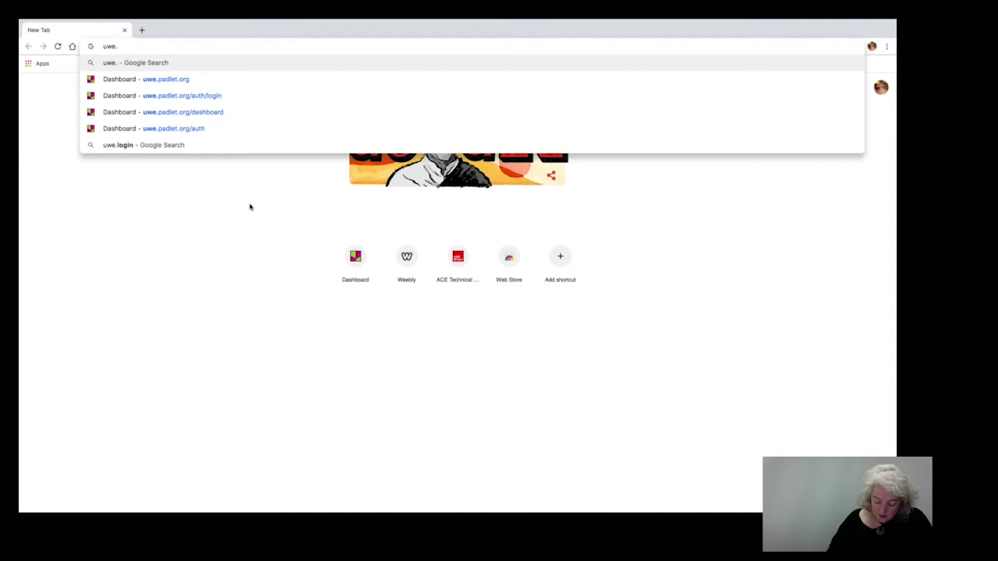
Go to uwe.padlet.org and make a new padlet with the blank Shelf layout
type("t.org")
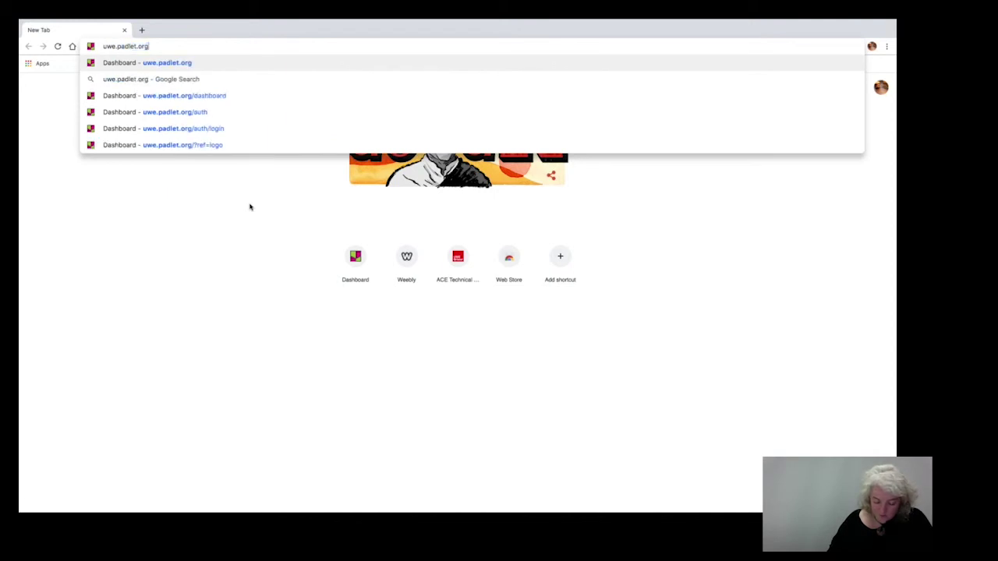
key("Return")
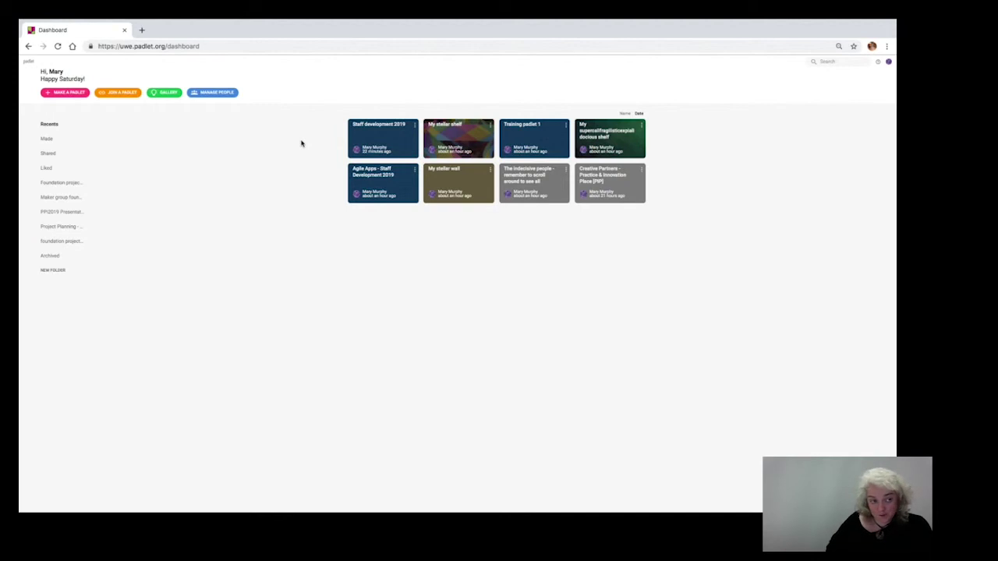
left_click(68, 93)
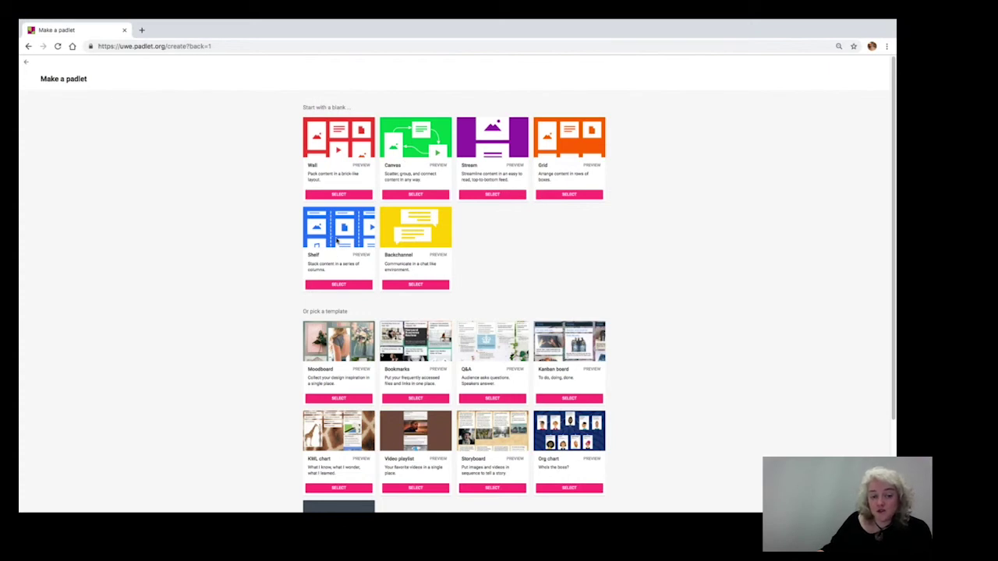
left_click(339, 285)
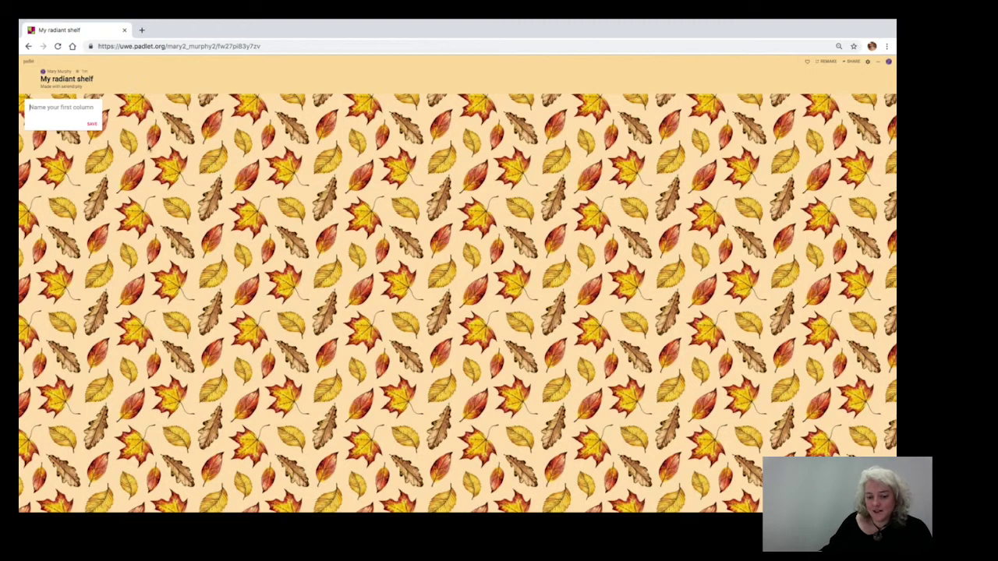
Return to the dashboard and make another padlet from the blank Shelf layout
left_click(28, 64)
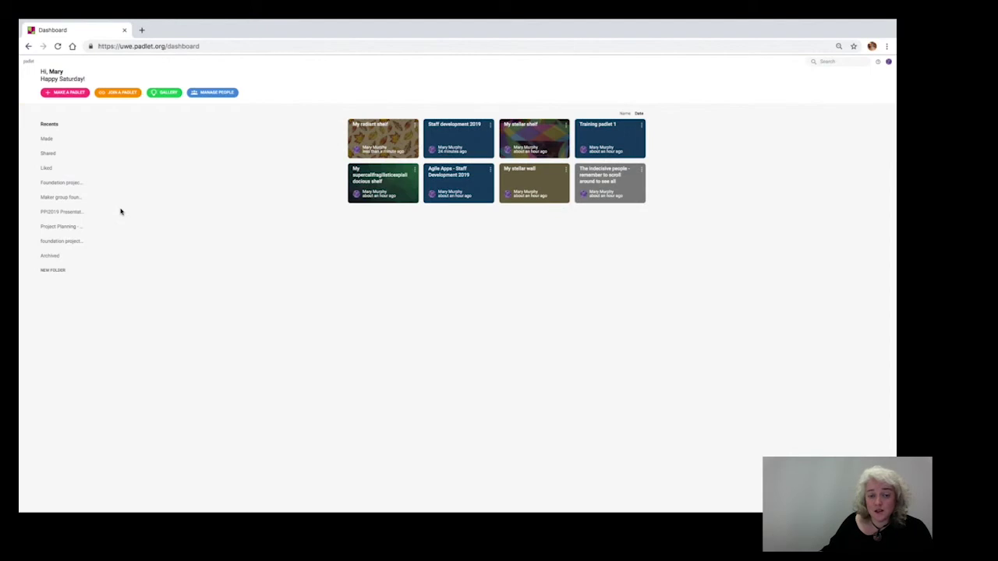
left_click(59, 96)
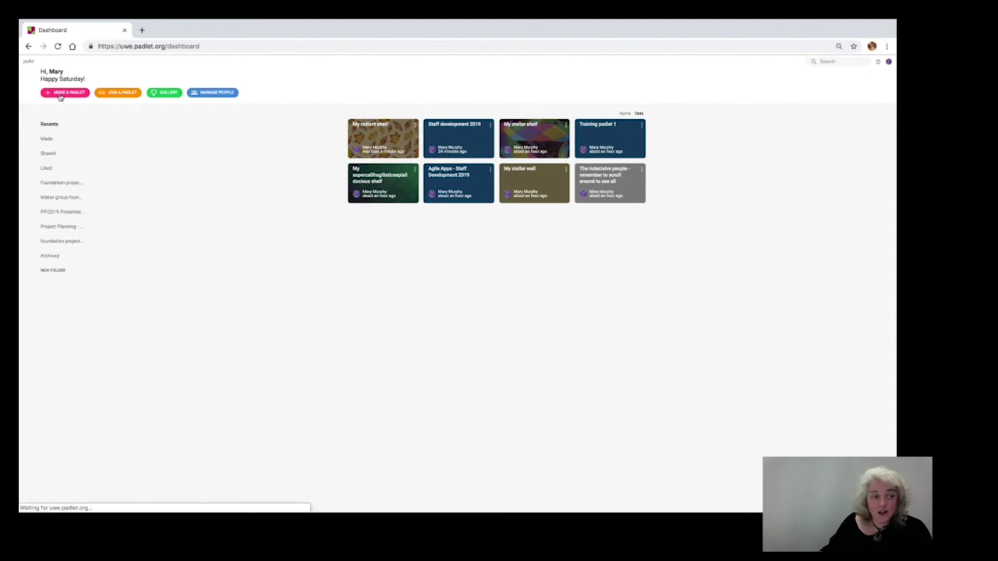
left_click(337, 285)
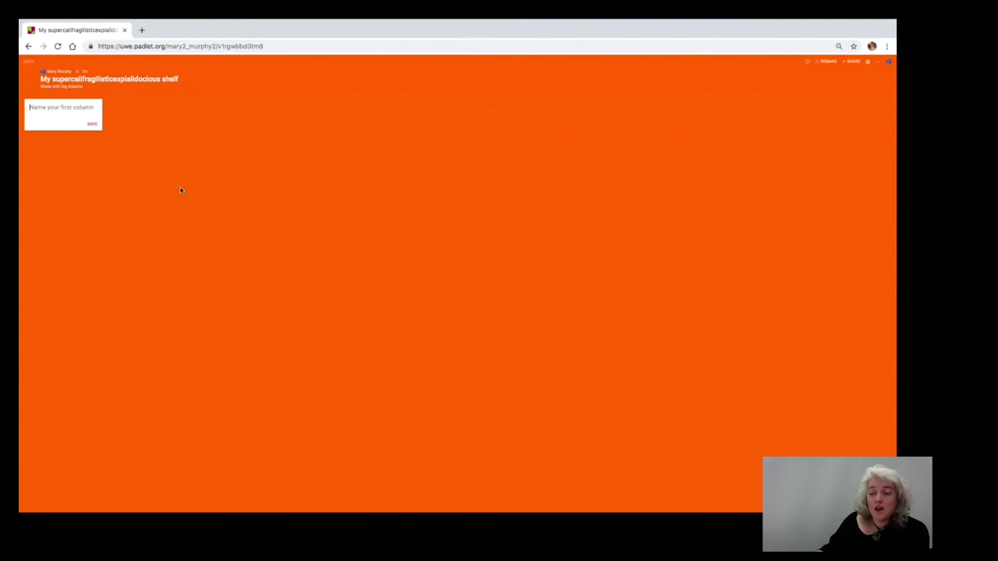
left_click(869, 65)
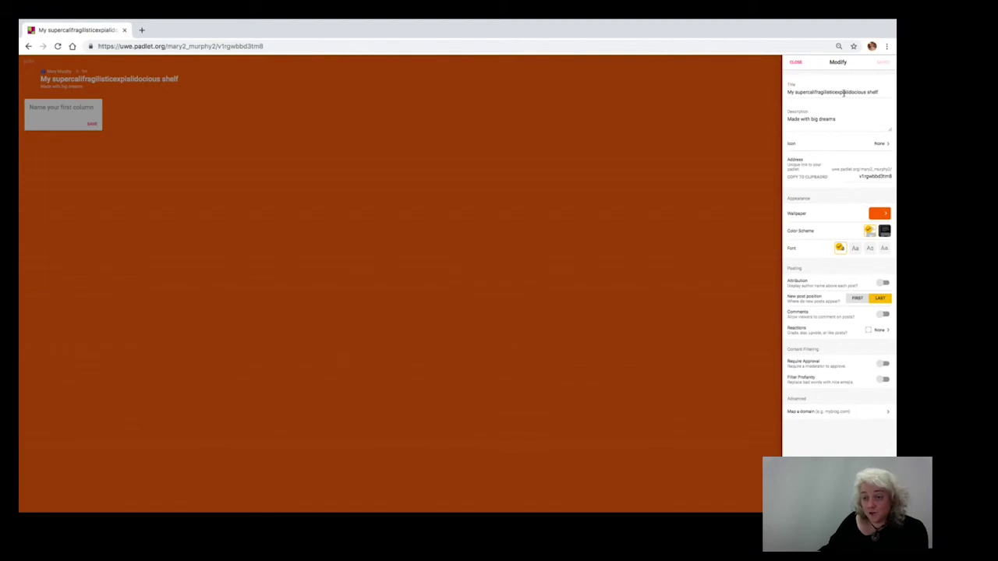
left_click_drag(879, 92, 784, 92)
left_click(788, 92)
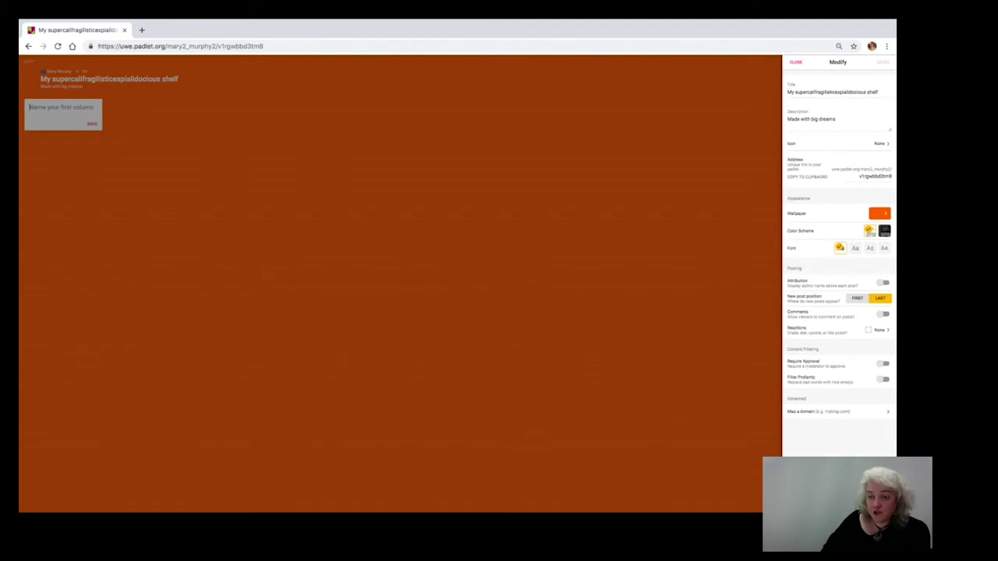
left_click_drag(890, 92, 782, 92)
left_click(784, 92)
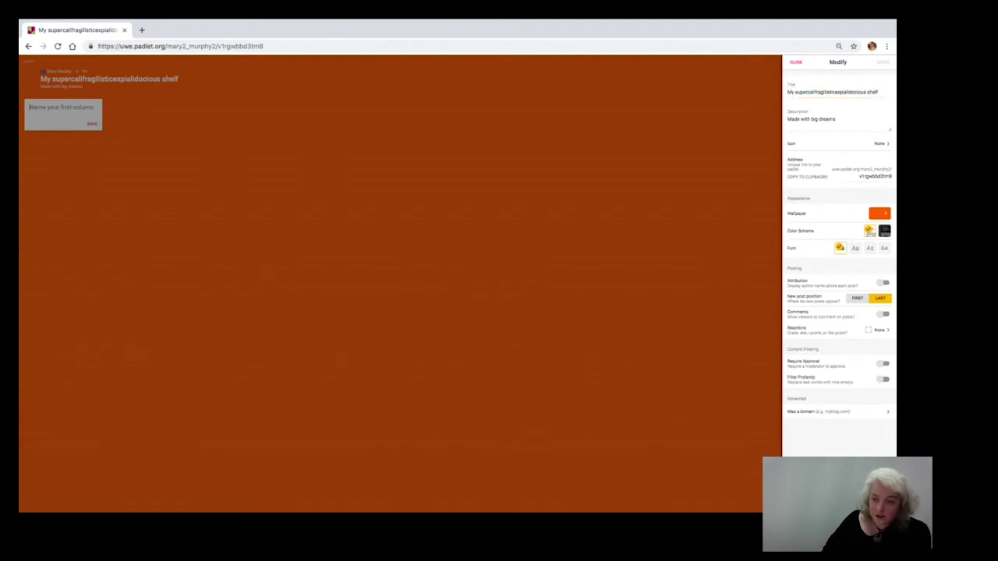
left_click_drag(876, 91, 786, 95)
left_click(786, 96)
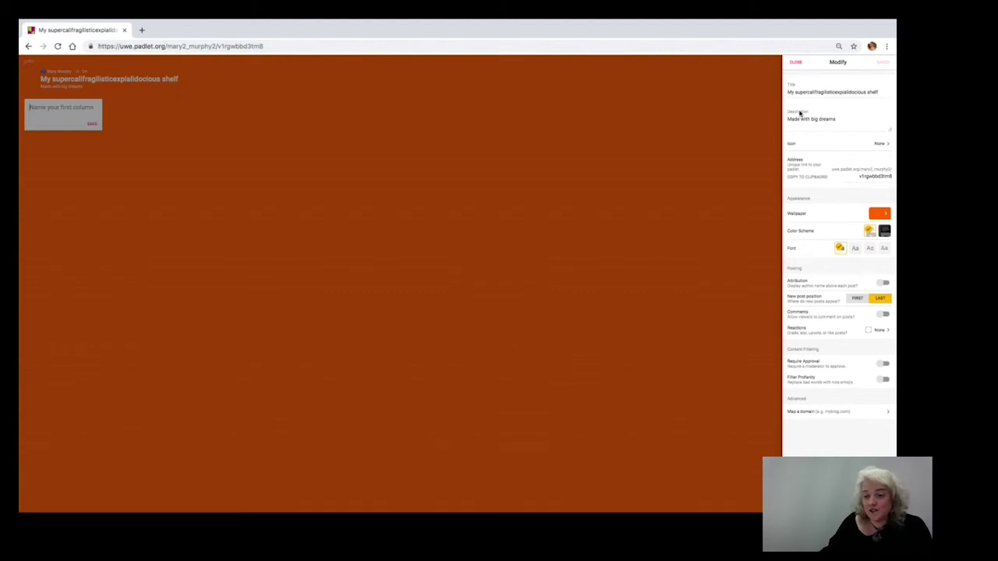
left_click(795, 63)
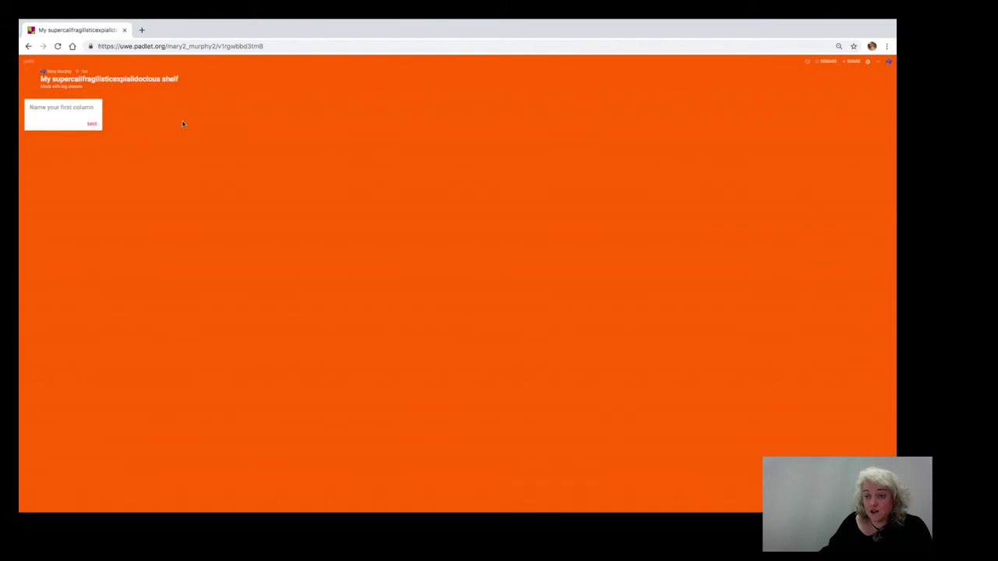
Name the shelf's first column "Take a photo" and save it
left_click(82, 111)
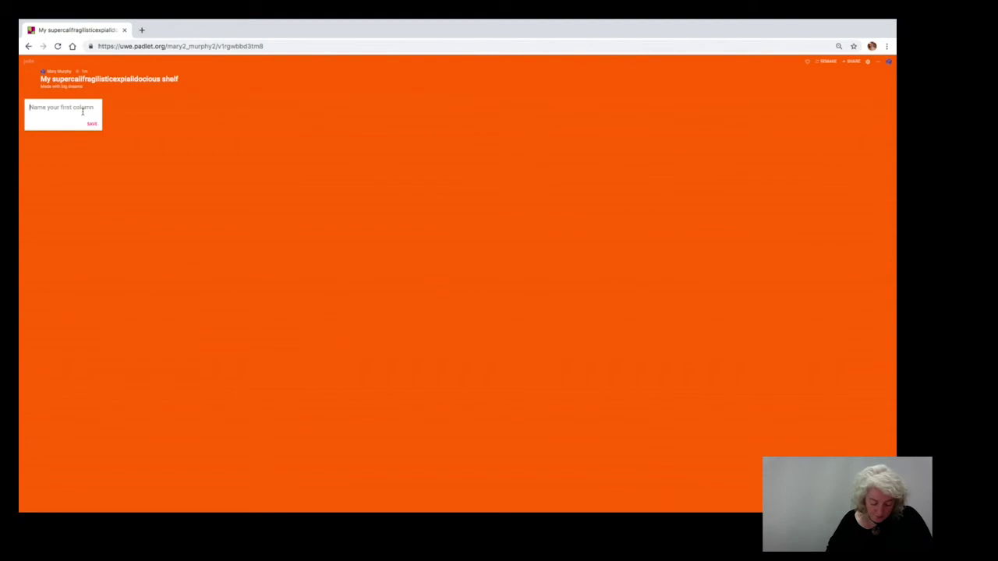
type("Take a photo")
left_click(92, 124)
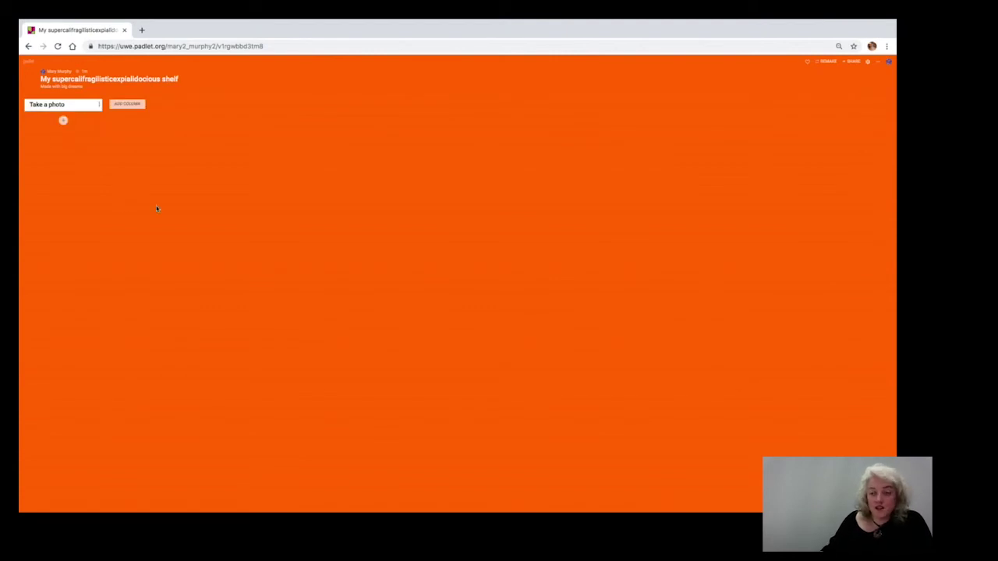
Replace the padlet's title with "Staff development 2019" in its settings
left_click(867, 63)
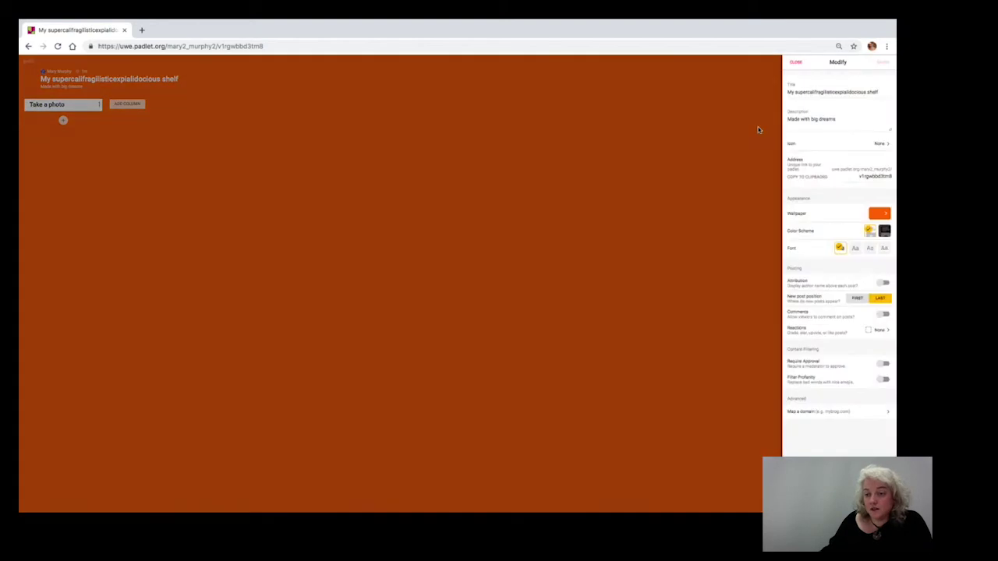
left_click_drag(881, 92, 775, 92)
key("BackSpace")
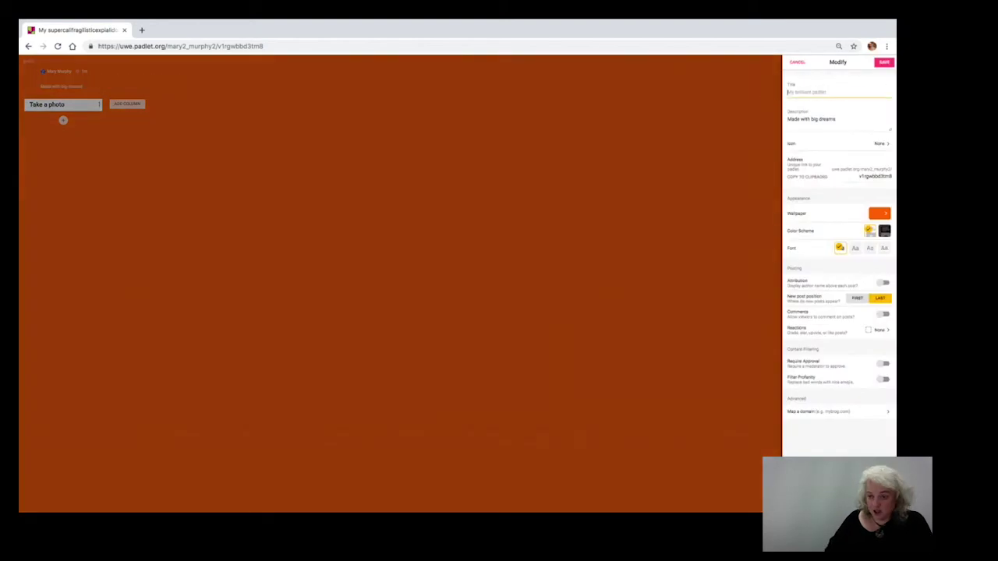
type("St")
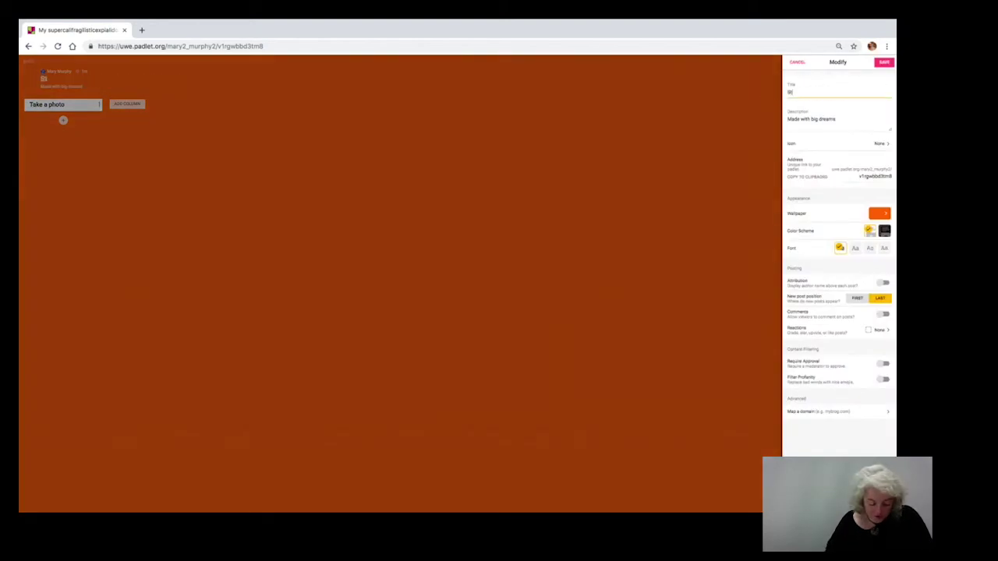
type("aff development 2019")
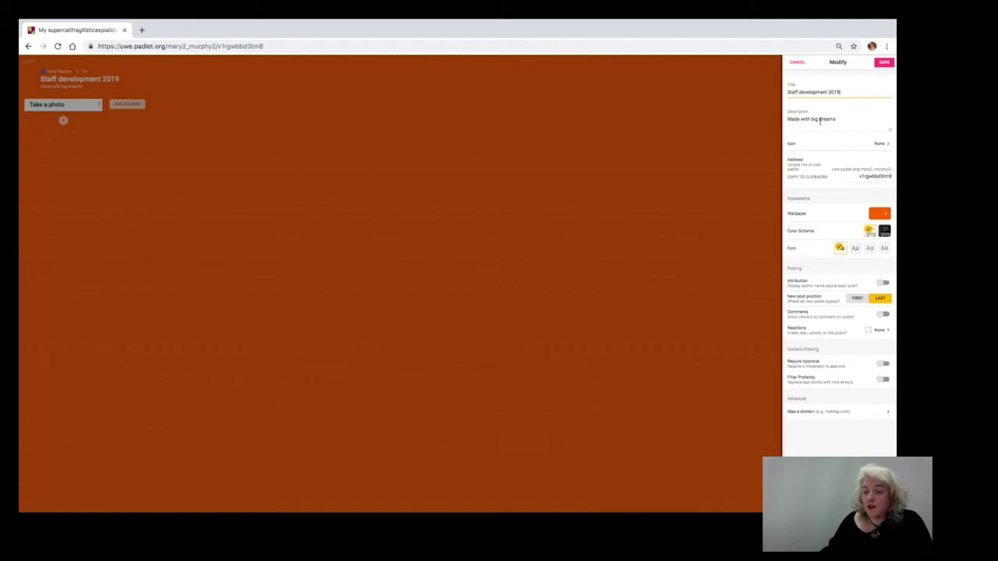
Replace the padlet's description with "Agile Apps training session" and keep the unsaved changes open for further editing
left_click(836, 120)
left_click_drag(837, 120, 786, 123)
key("BackSpace")
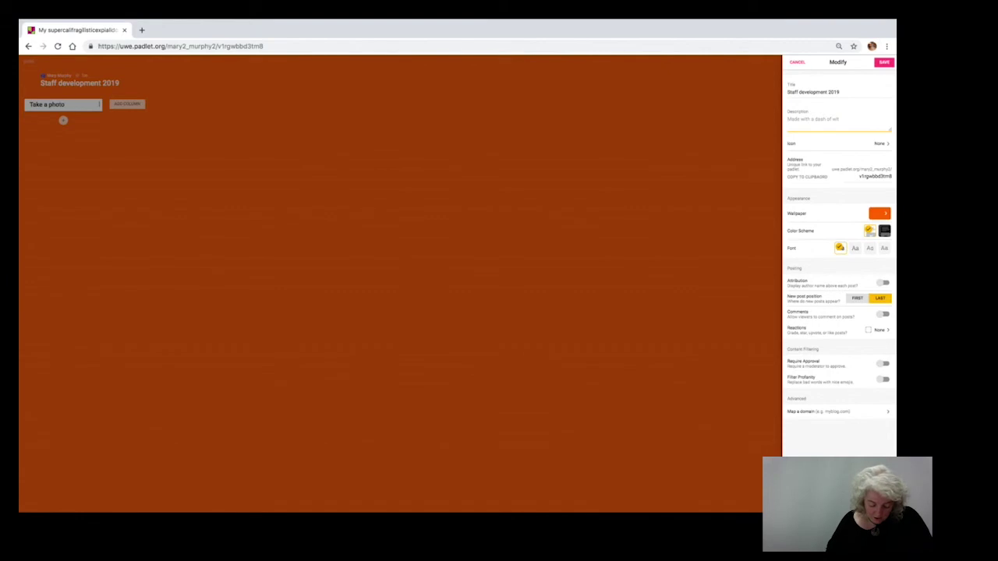
type("Agile")
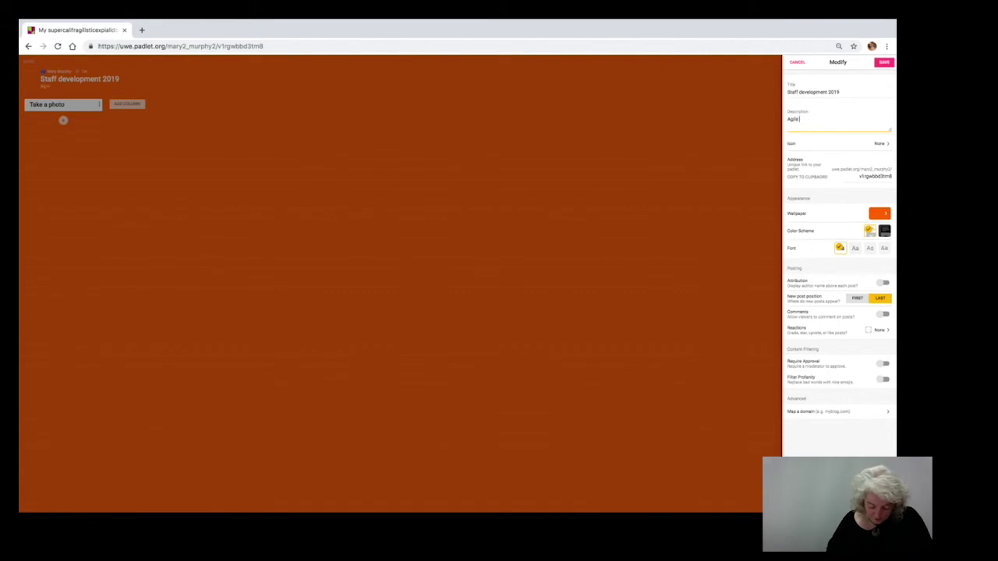
type(" Apps training session")
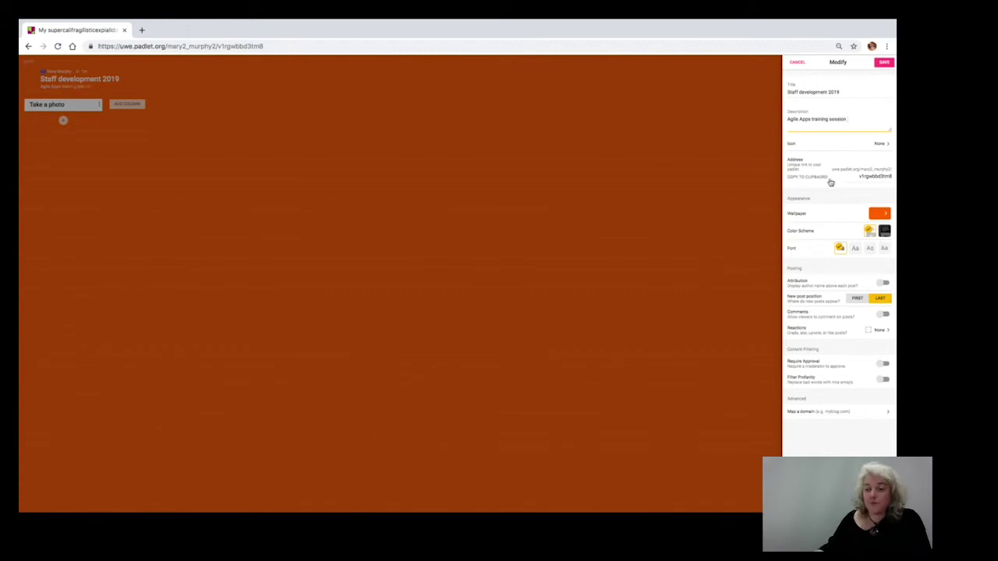
left_click(737, 169)
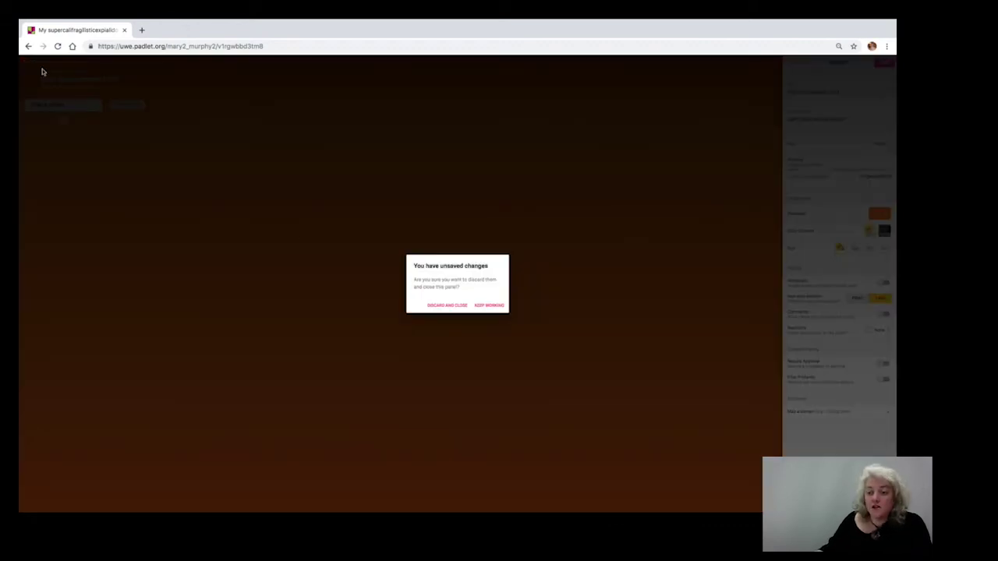
left_click(488, 306)
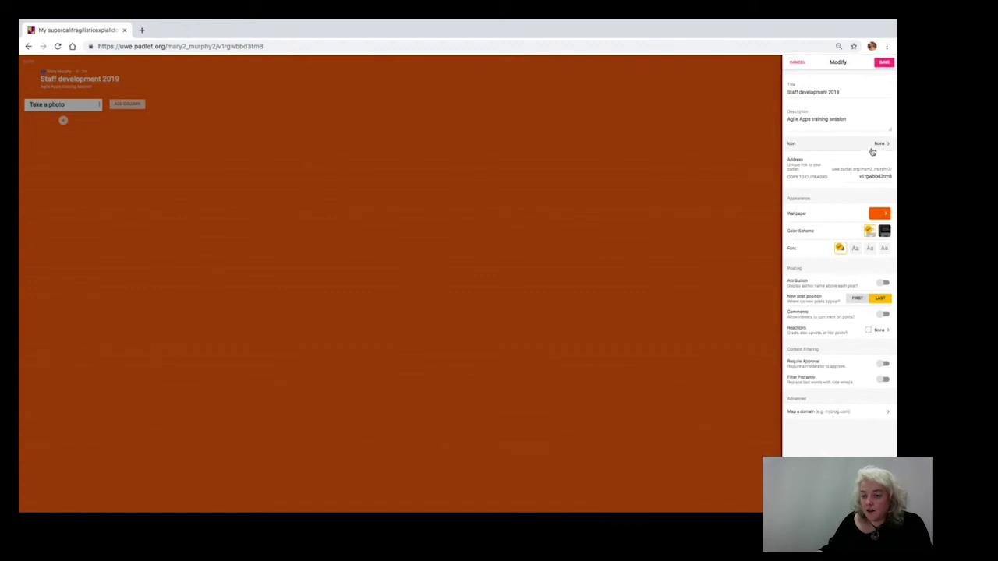
Open the wallpaper gallery in the padlet's appearance settings
left_click(887, 217)
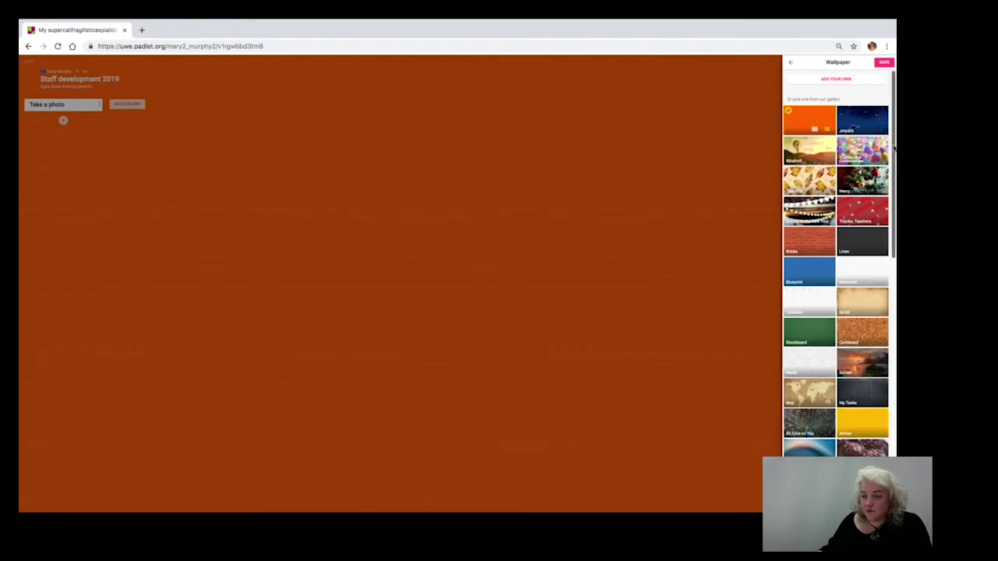
left_click_drag(894, 148, 887, 121)
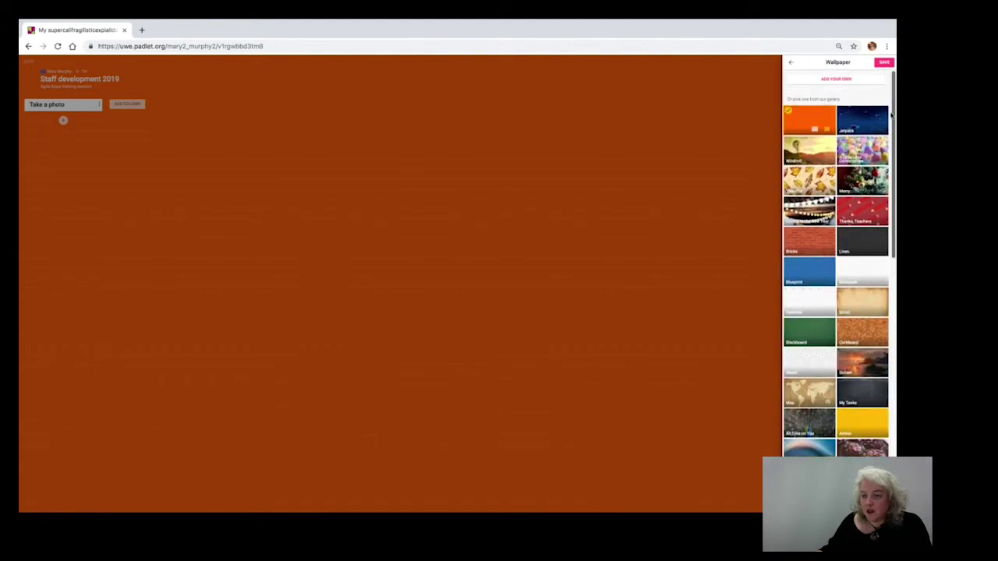
left_click(825, 83)
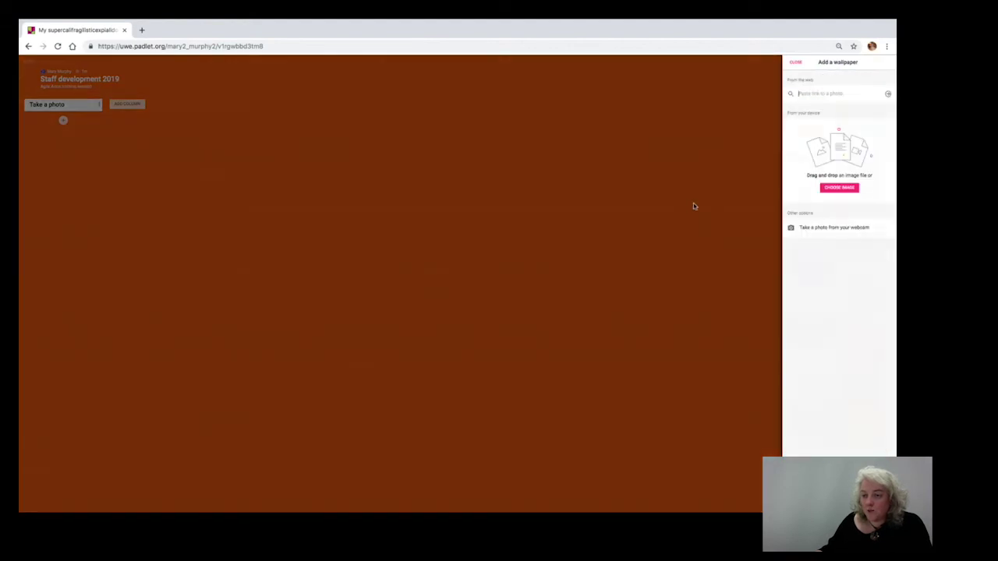
left_click(833, 191)
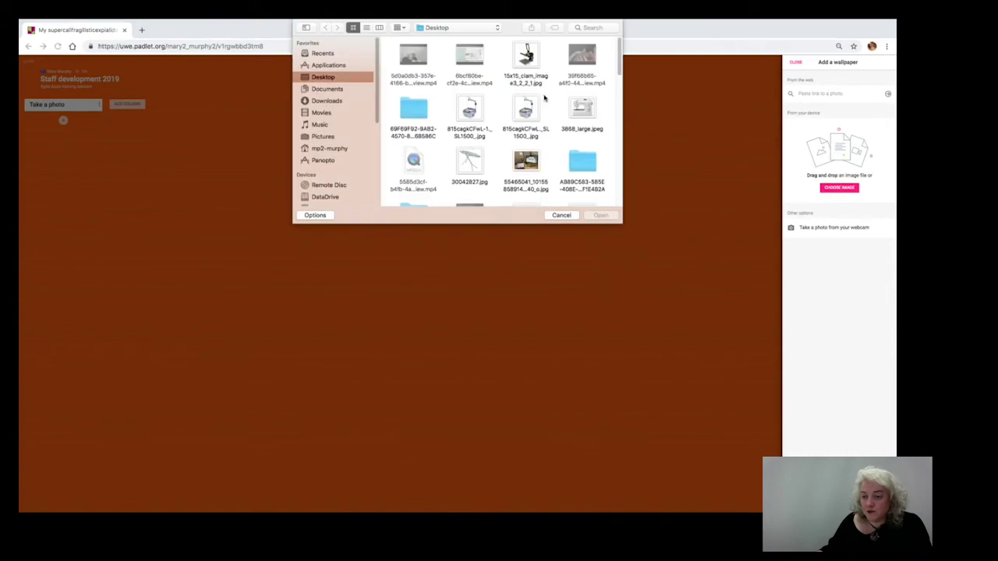
left_click(559, 218)
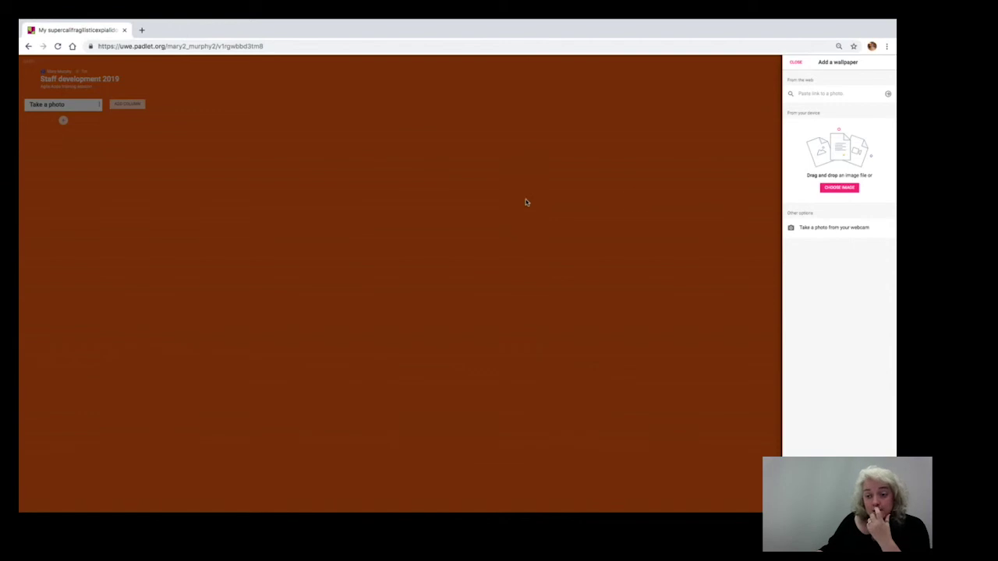
left_click(795, 63)
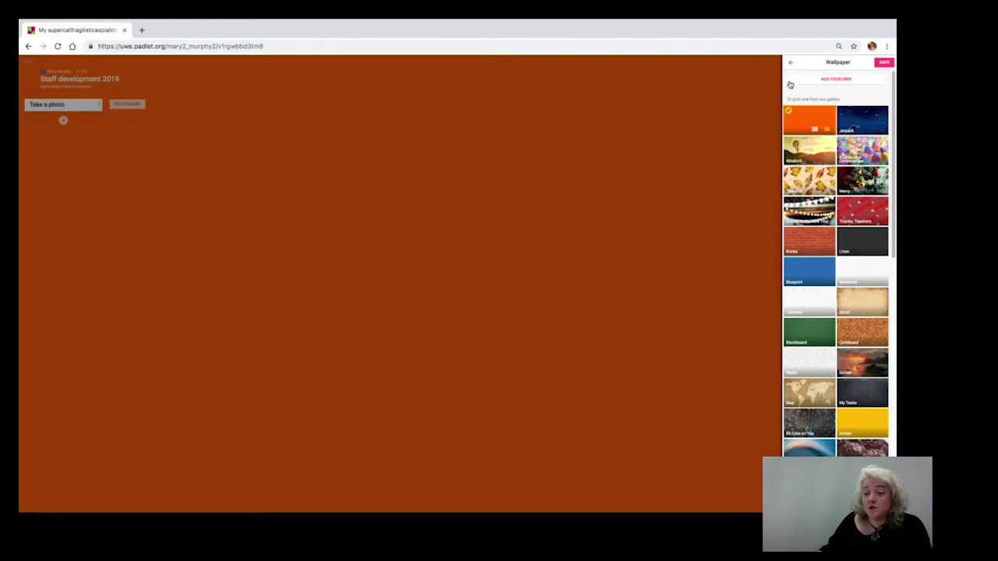
Try out several gallery wallpapers, including Windmill, and set the padlet's wallpaper to Blueprint
left_click(807, 308)
left_click(851, 280)
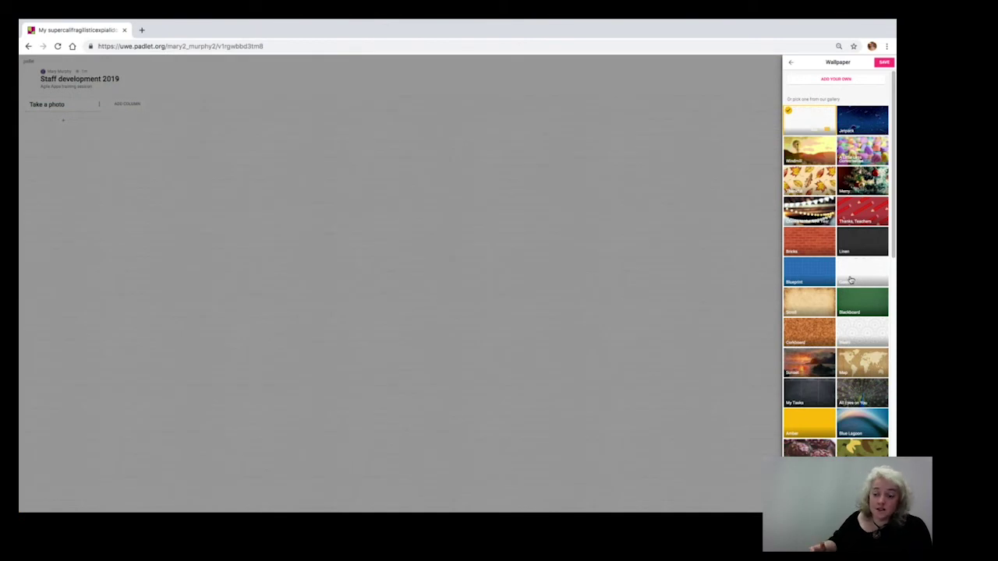
left_click(809, 275)
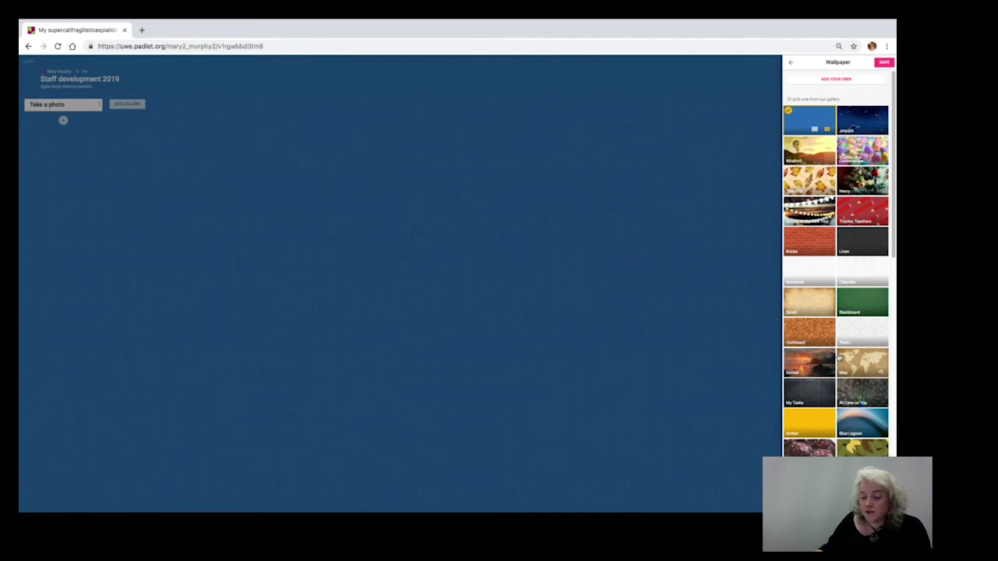
left_click_drag(893, 230, 892, 352)
left_click(815, 260)
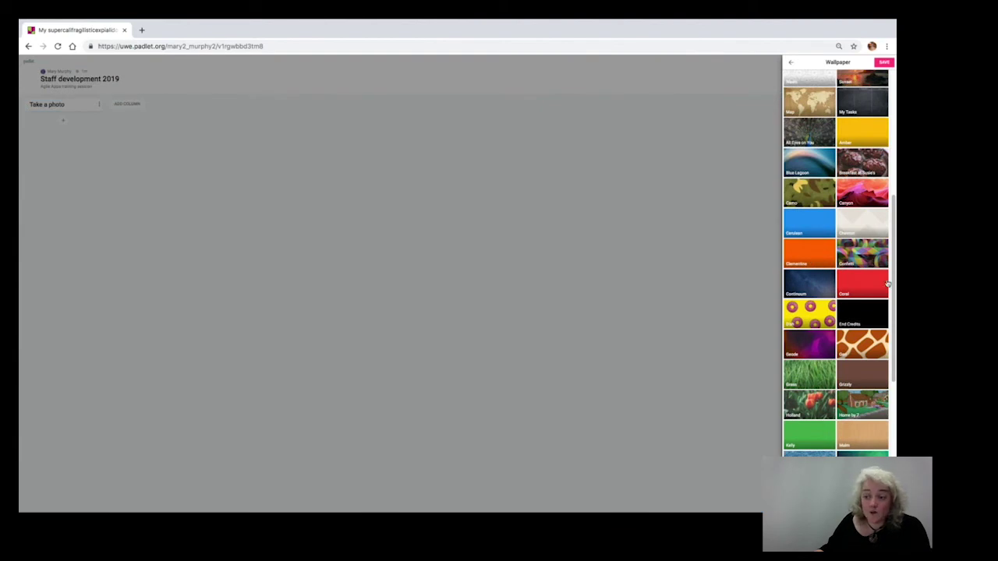
left_click_drag(892, 276, 892, 153)
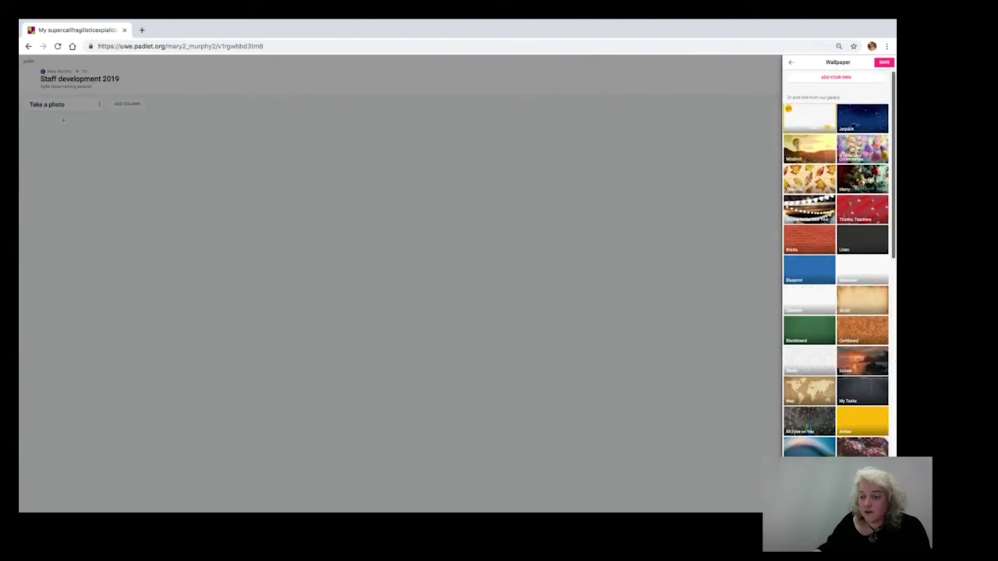
left_click(822, 152)
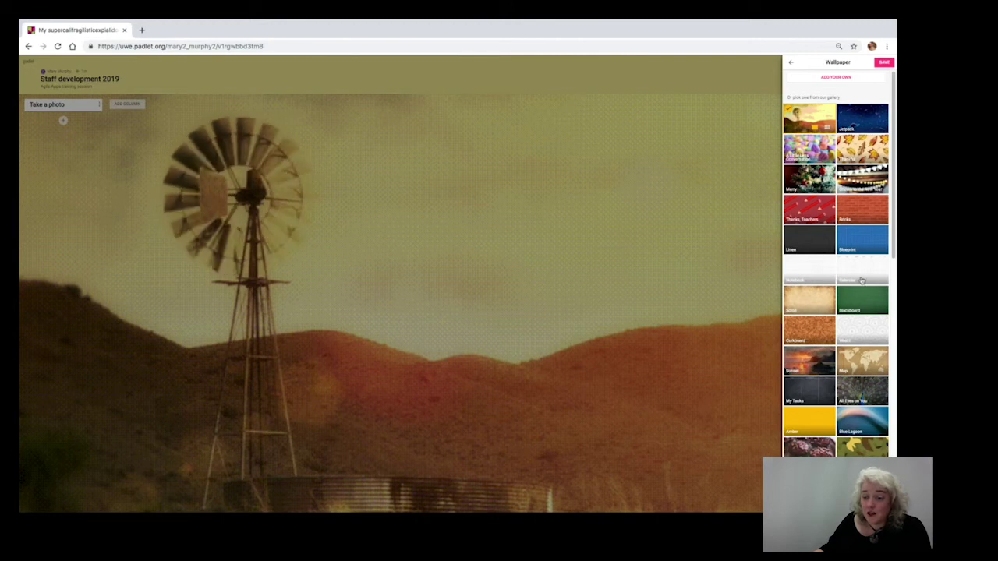
left_click(858, 247)
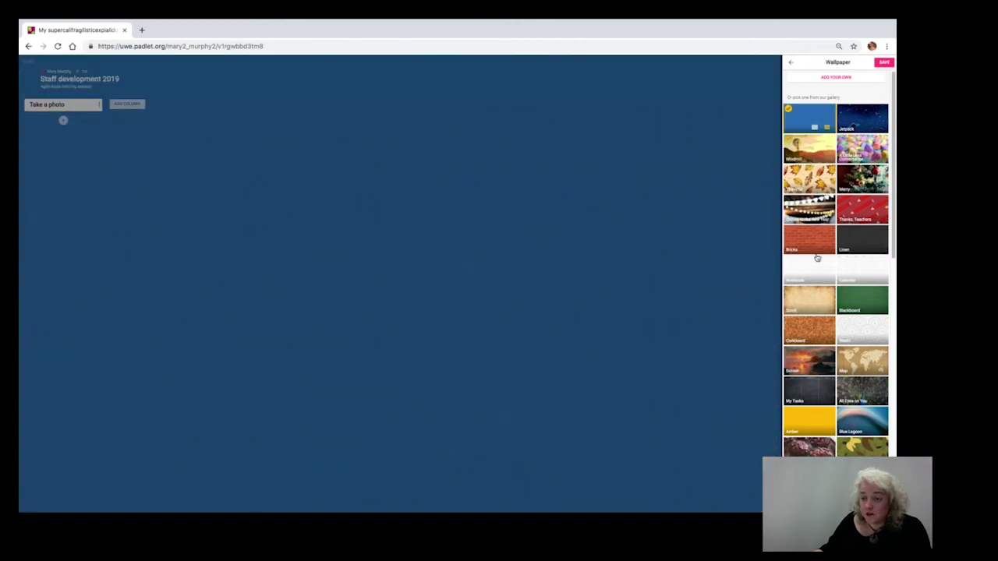
Save the chosen wallpaper and allow viewers to comment on posts in the padlet's posting settings
left_click(879, 64)
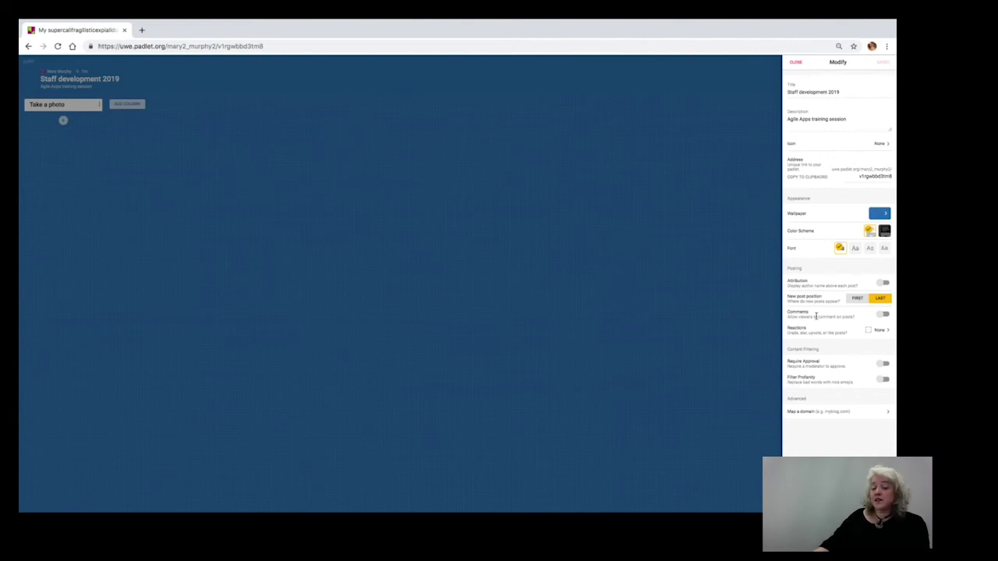
left_click(884, 315)
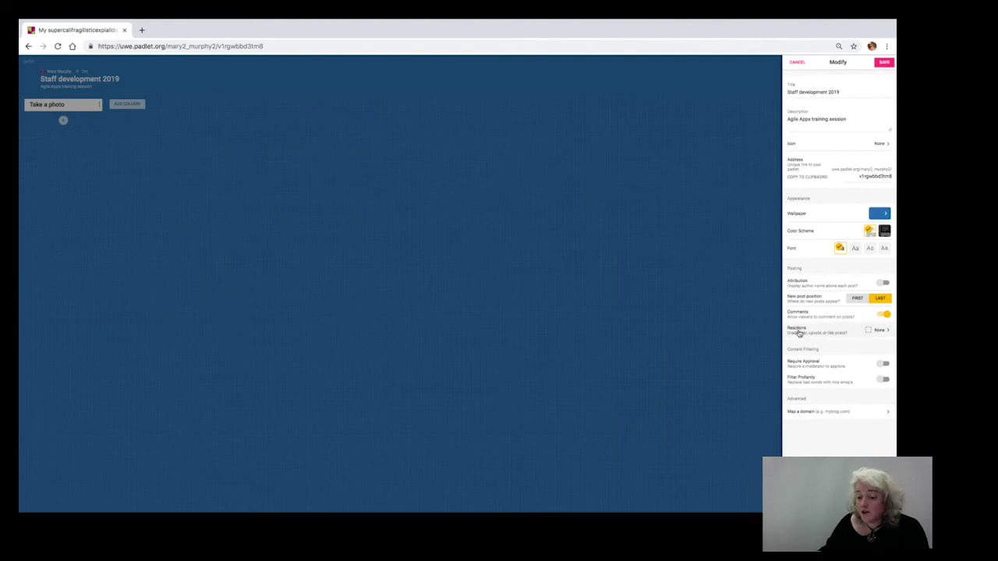
Set the padlet's post reactions to Like, and save and close the padlet's settings
left_click(887, 331)
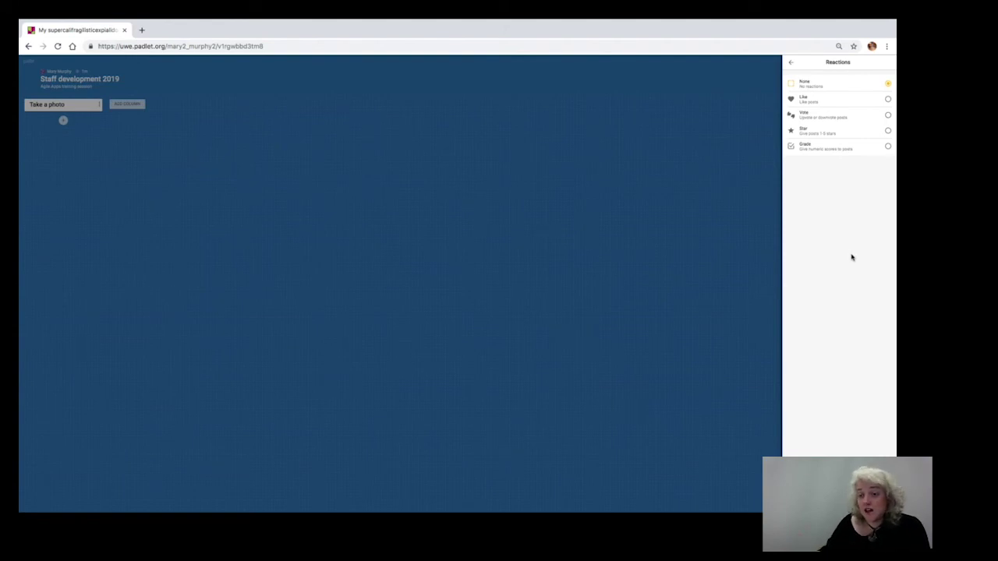
left_click(888, 100)
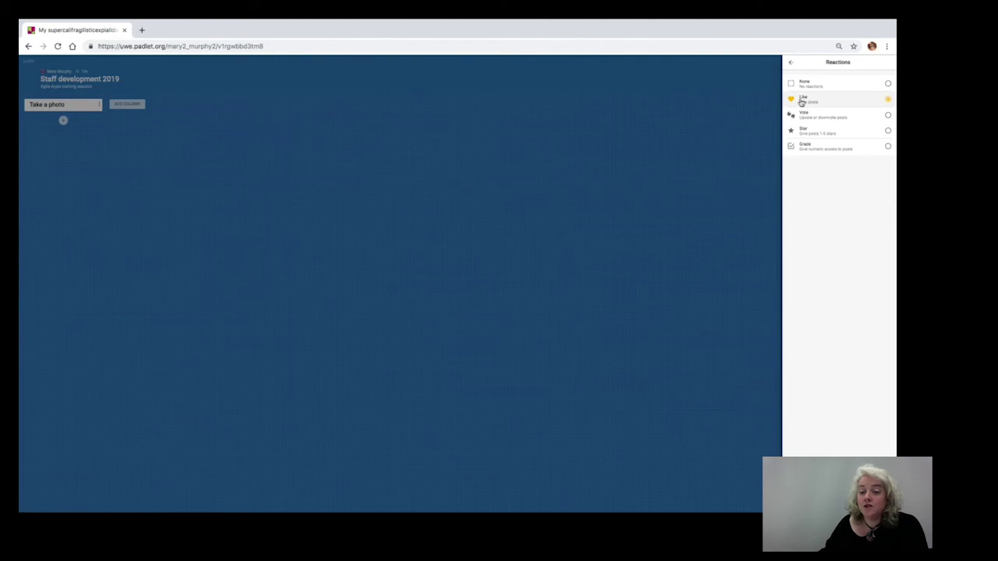
left_click(790, 63)
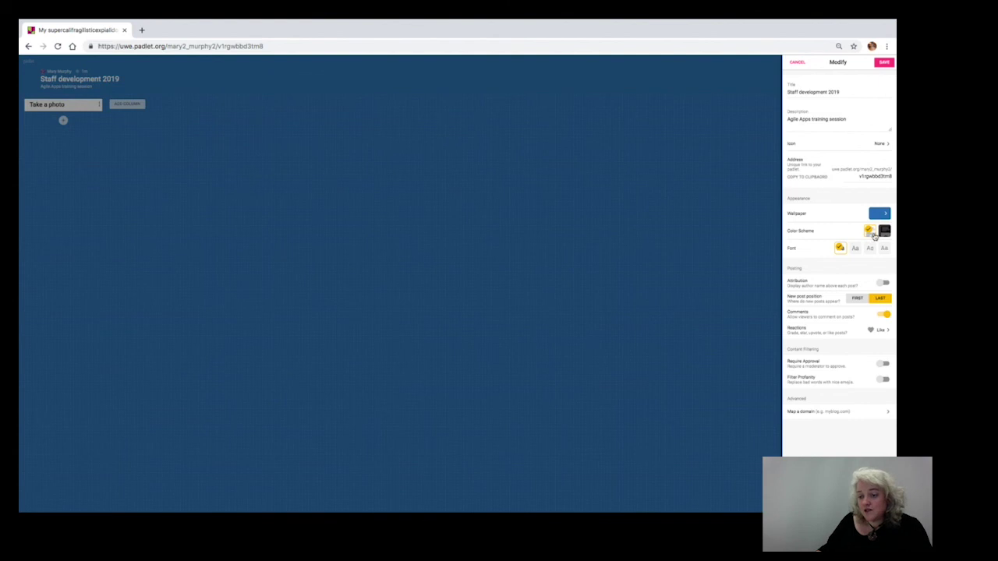
left_click(884, 64)
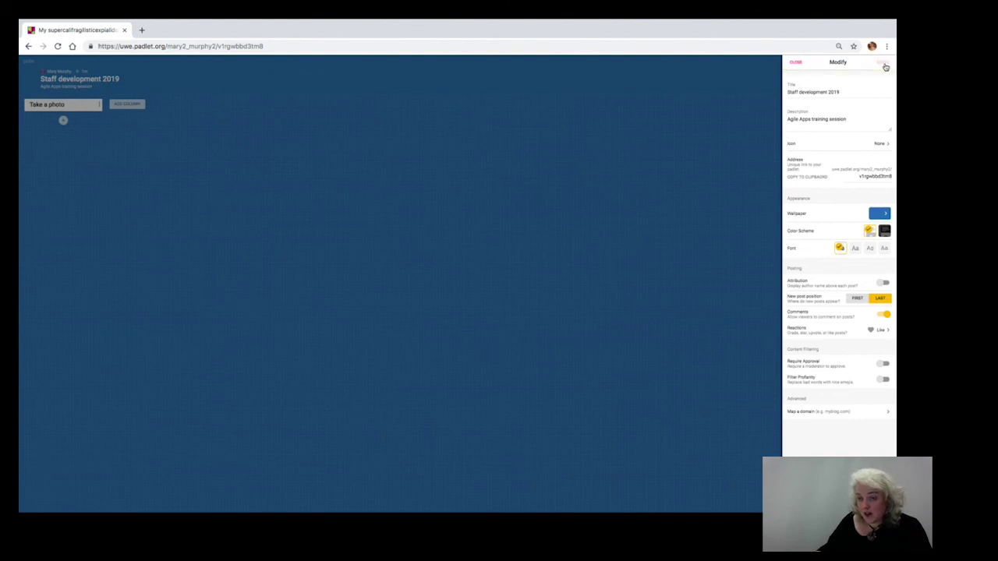
left_click(795, 63)
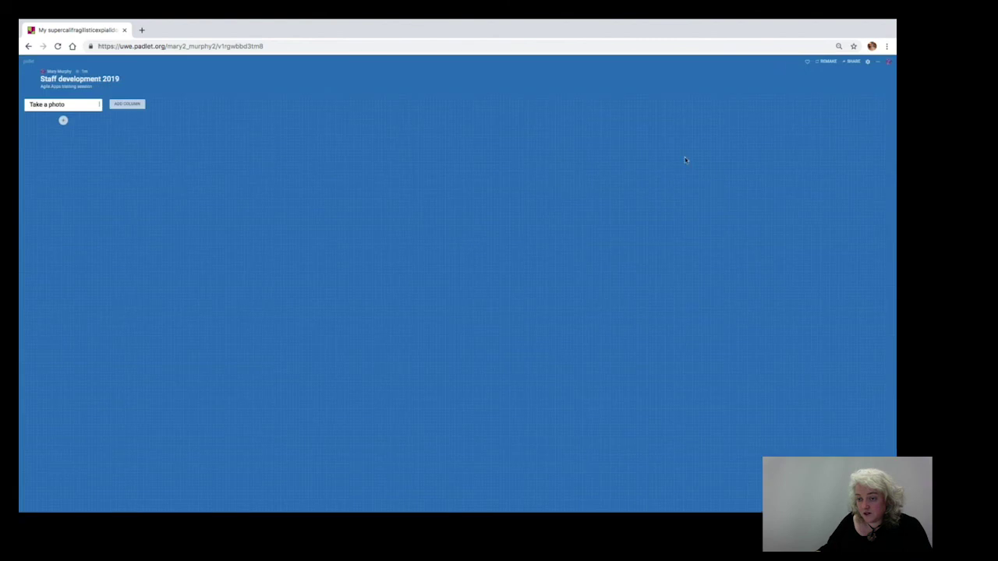